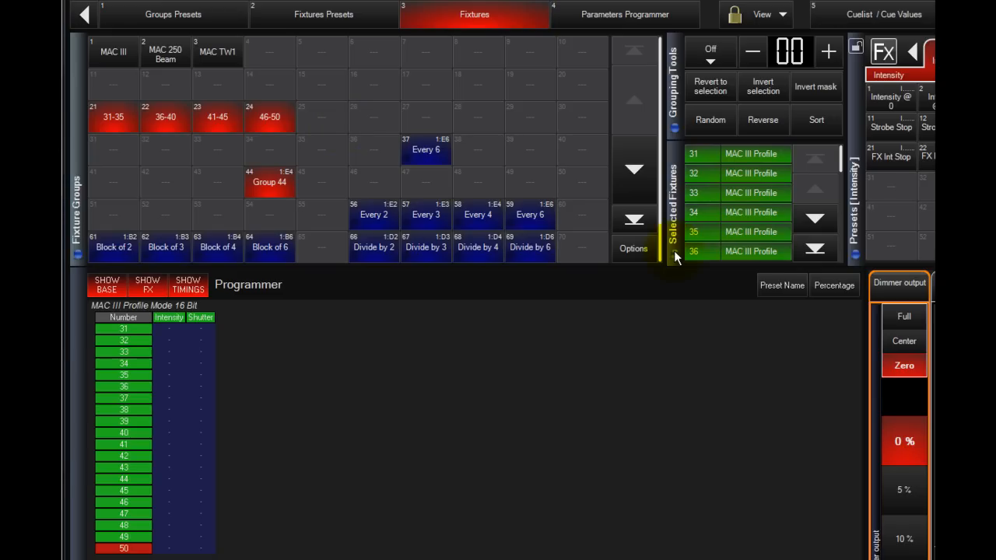
Apply Every X grouping to the selected MAC III Profile fixtures with an interval of 2.
click(713, 56)
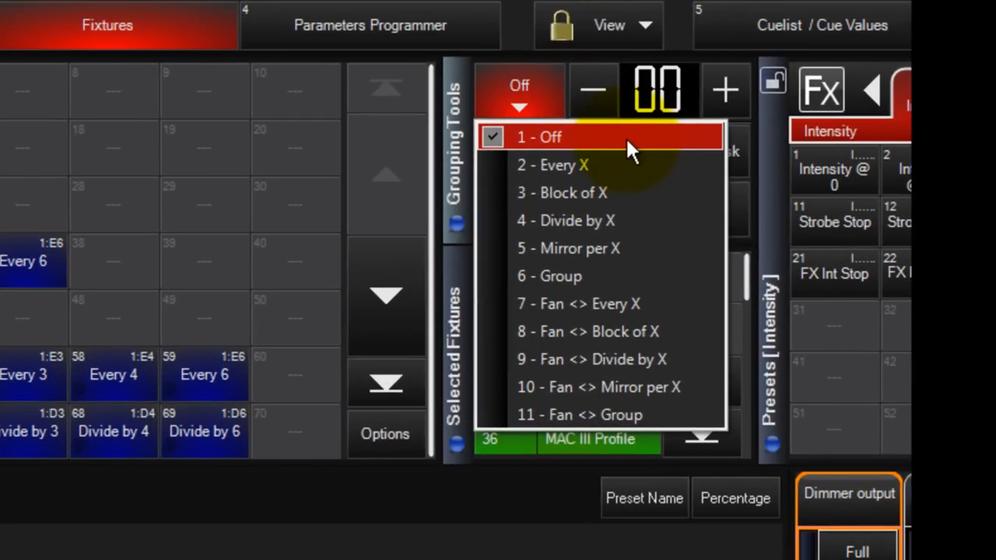
click(626, 136)
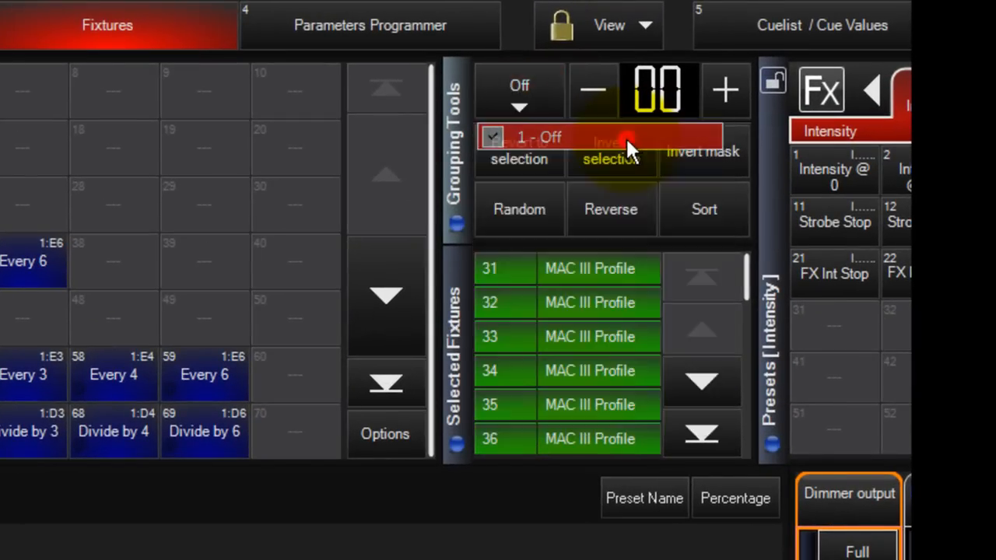
click(524, 88)
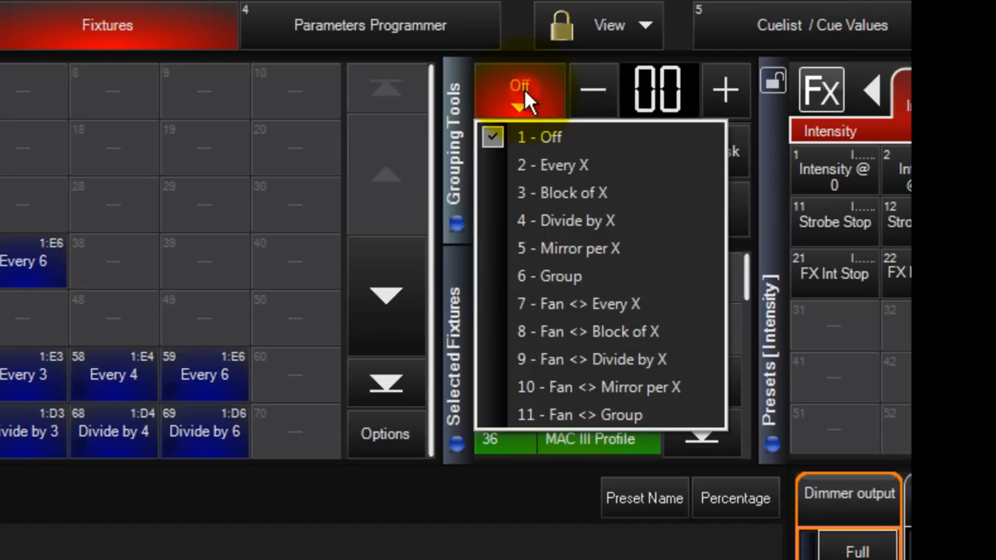
click(530, 162)
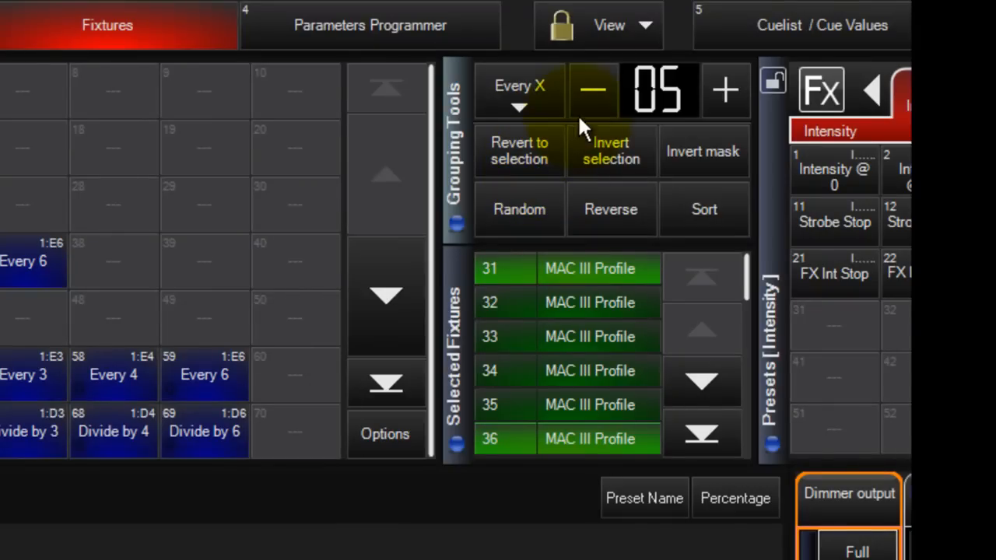
click(591, 94)
click(592, 94)
click(592, 95)
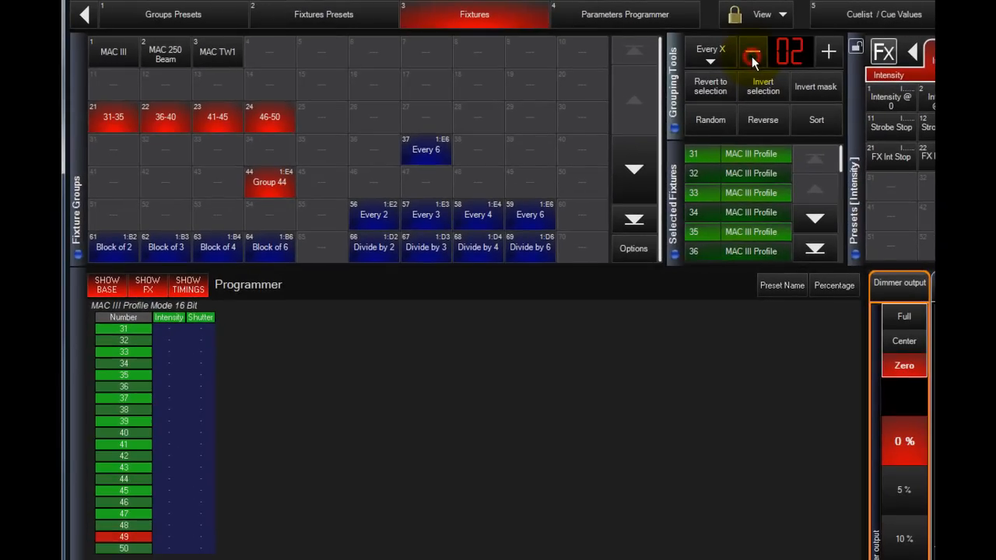
Step the Every X interval between 2 and 3 and finish at 4.
click(826, 54)
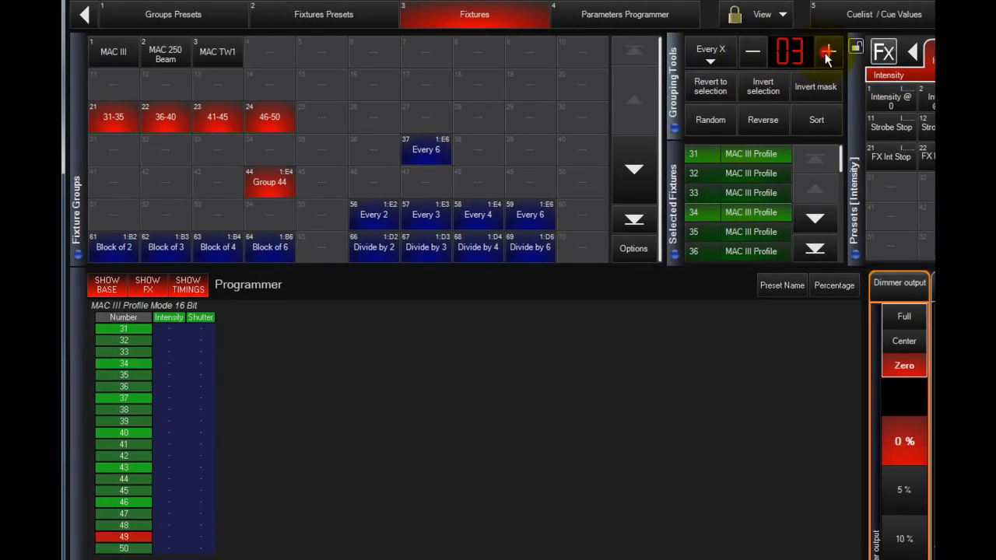
click(759, 55)
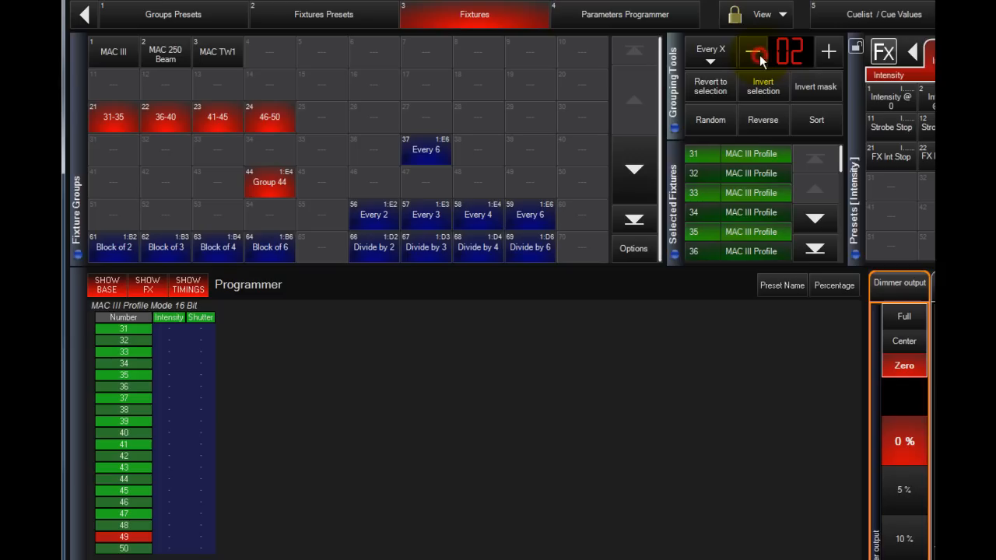
click(821, 56)
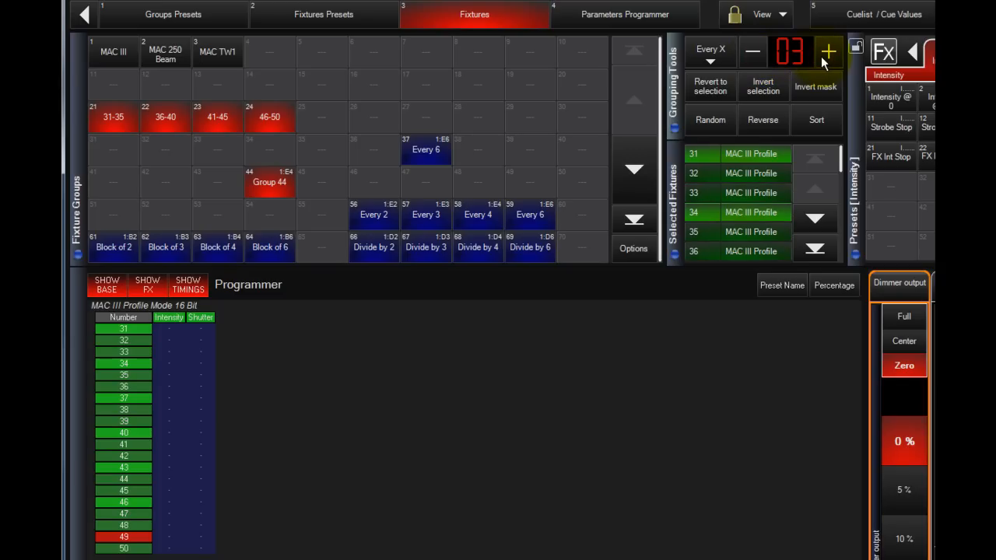
click(825, 63)
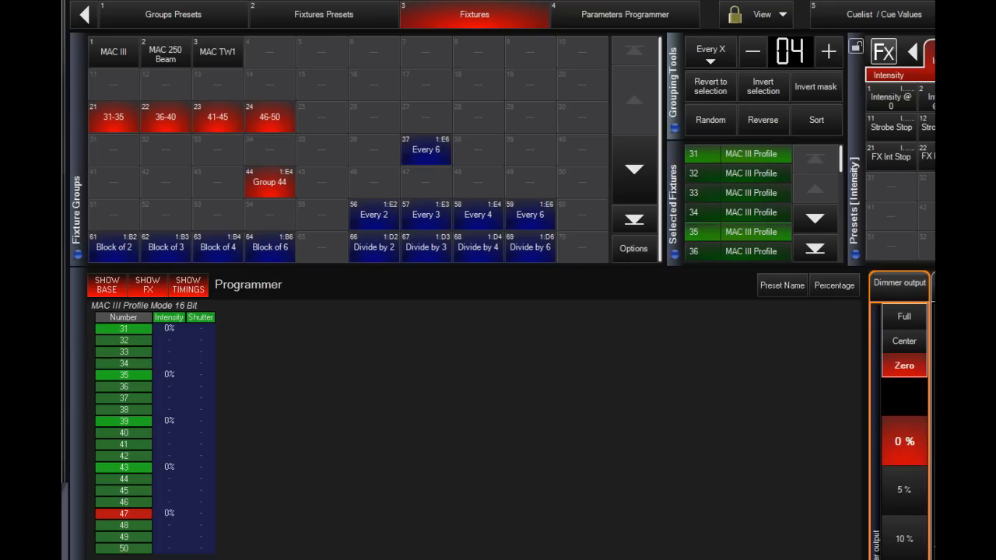
Advance the Every 4 mask three times through the following sets of fixtures.
key(Right)
key(Right)
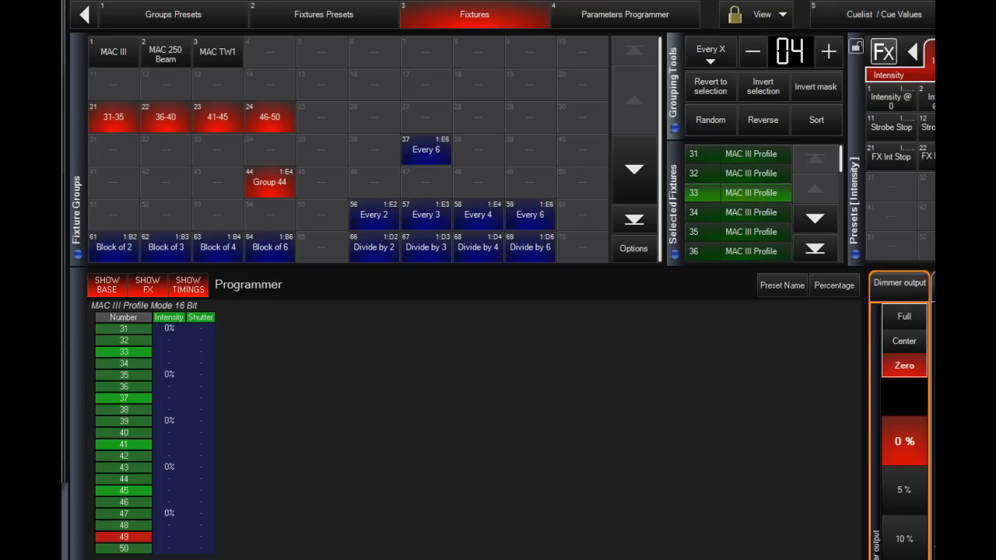
key(Right)
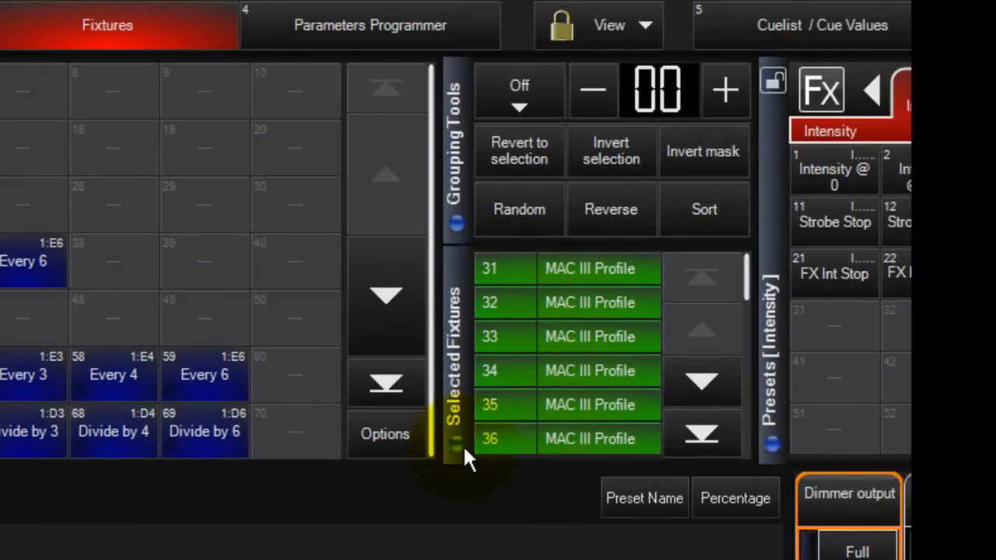
Apply Block of X grouping to the selected fixtures and raise the block size to 5.
click(515, 93)
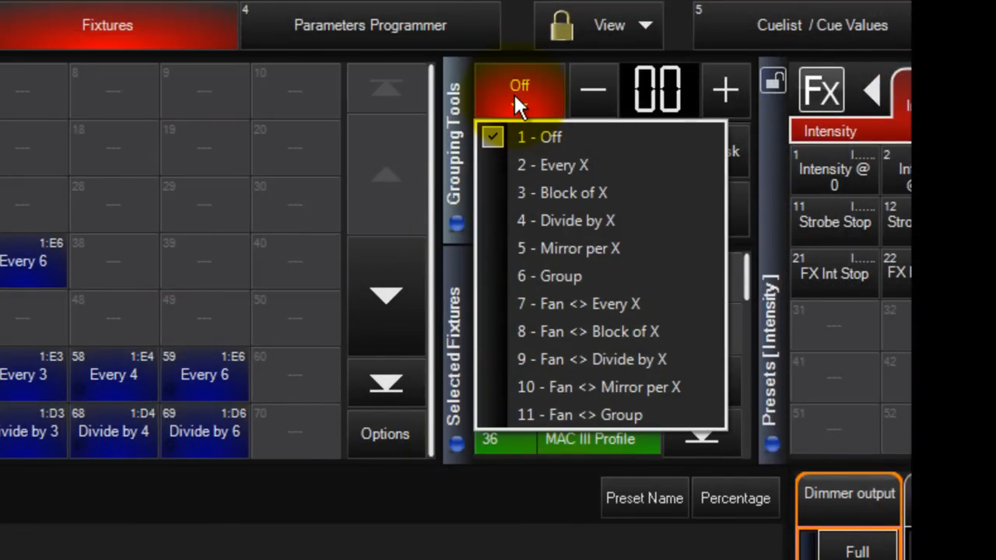
click(534, 193)
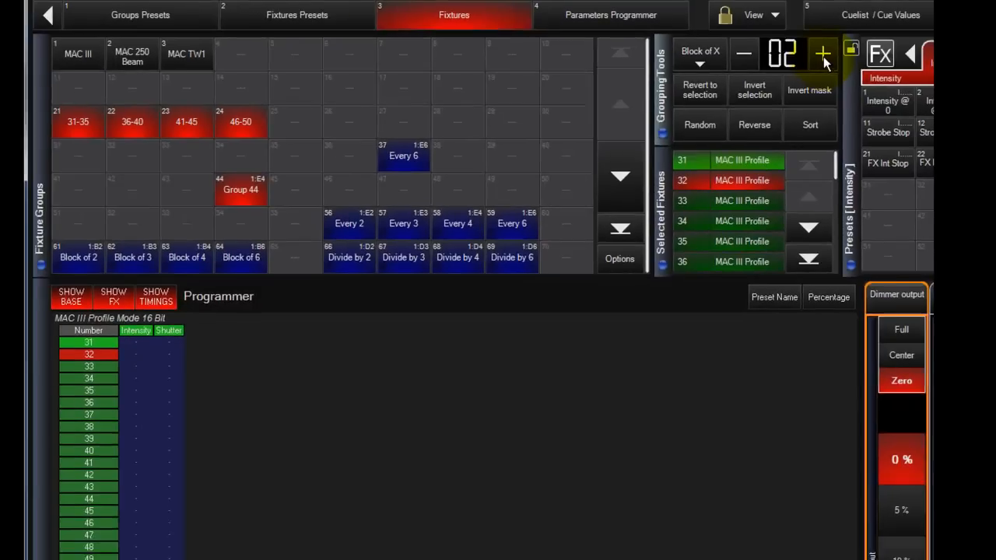
click(823, 54)
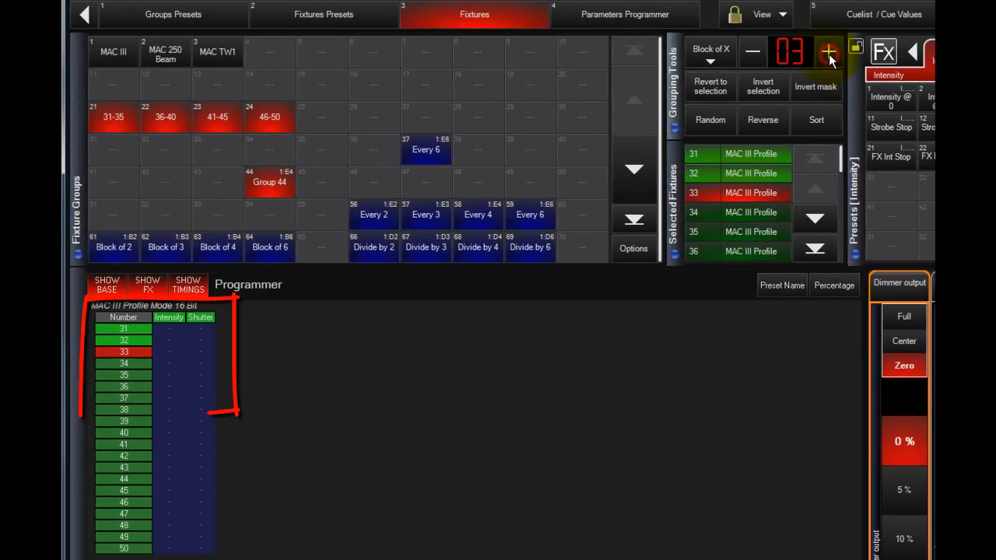
click(823, 55)
click(828, 53)
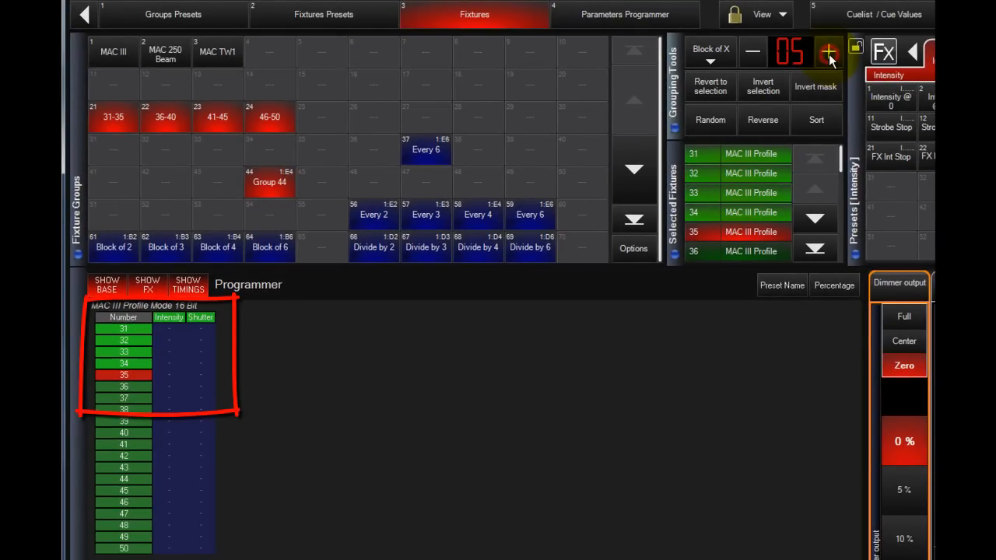
Reduce the Block of X size to 2 fixtures.
click(752, 53)
click(752, 53)
click(752, 55)
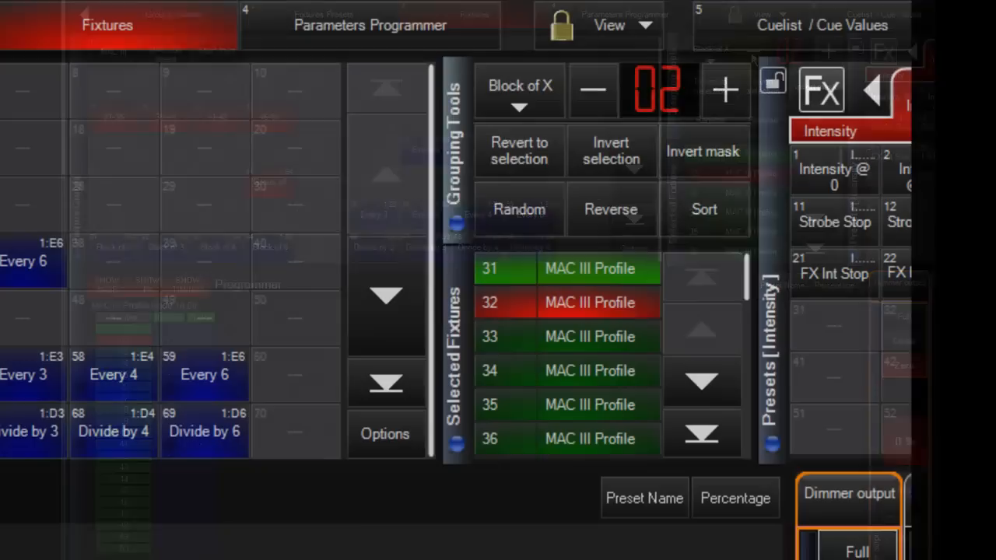
Switch the grouping mode to Divide by X and raise the number of divisions to 5.
click(533, 86)
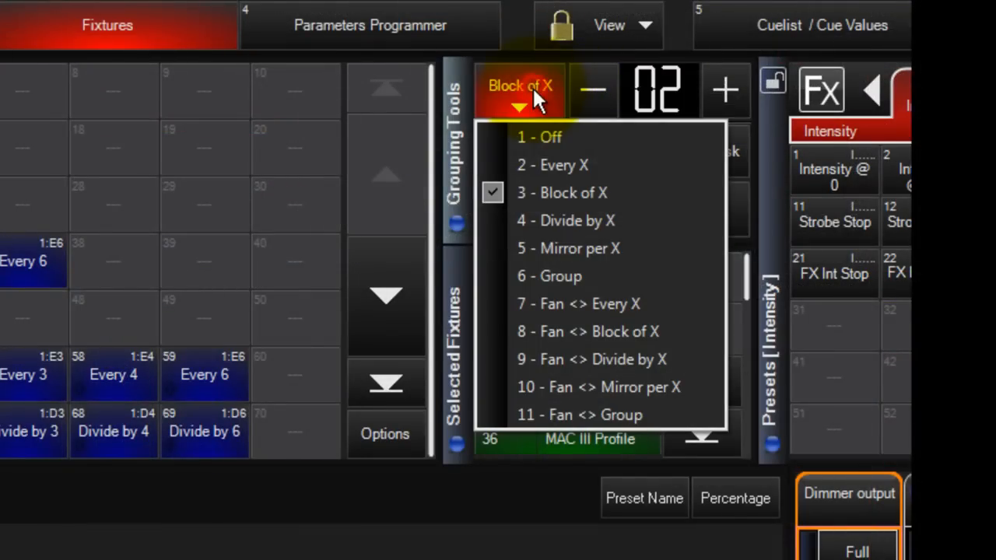
click(565, 220)
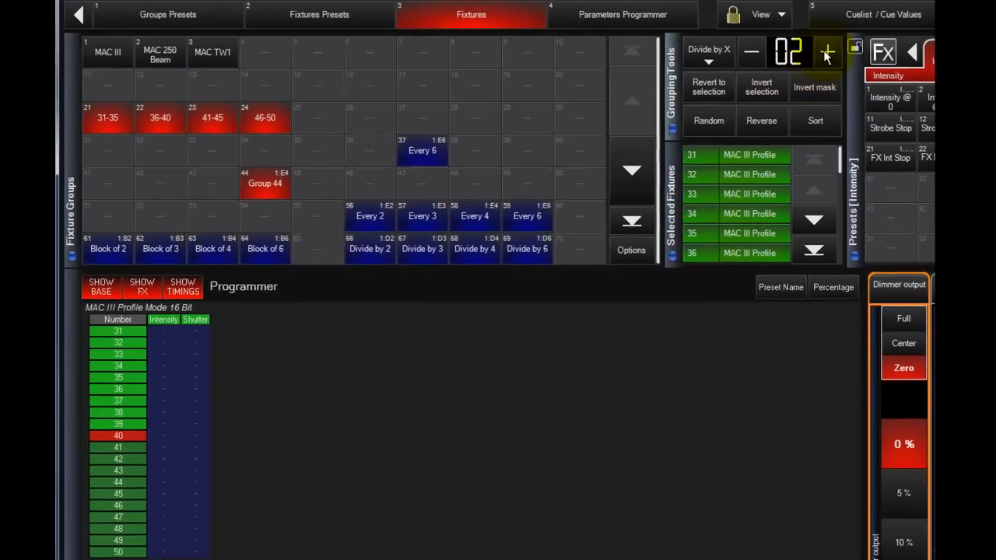
click(827, 53)
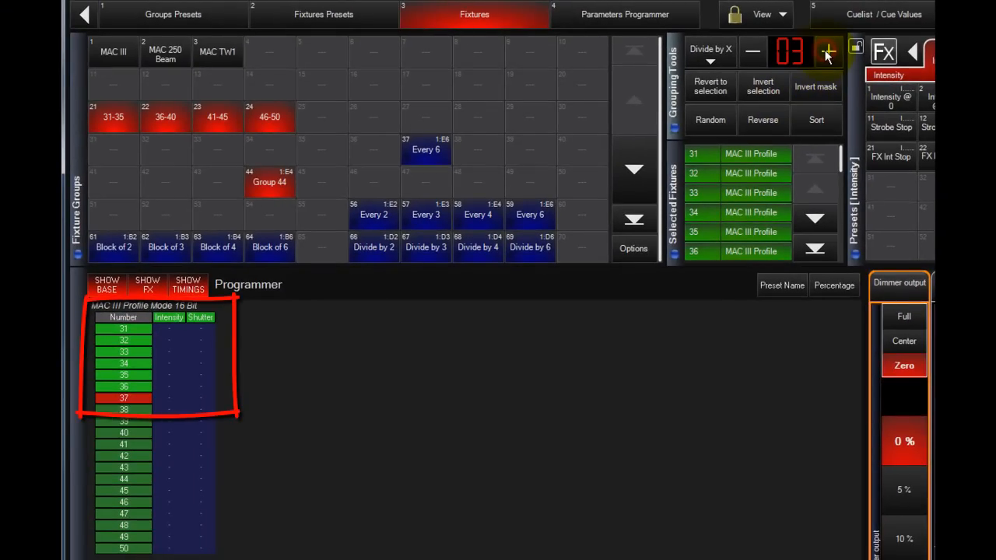
click(827, 53)
click(828, 53)
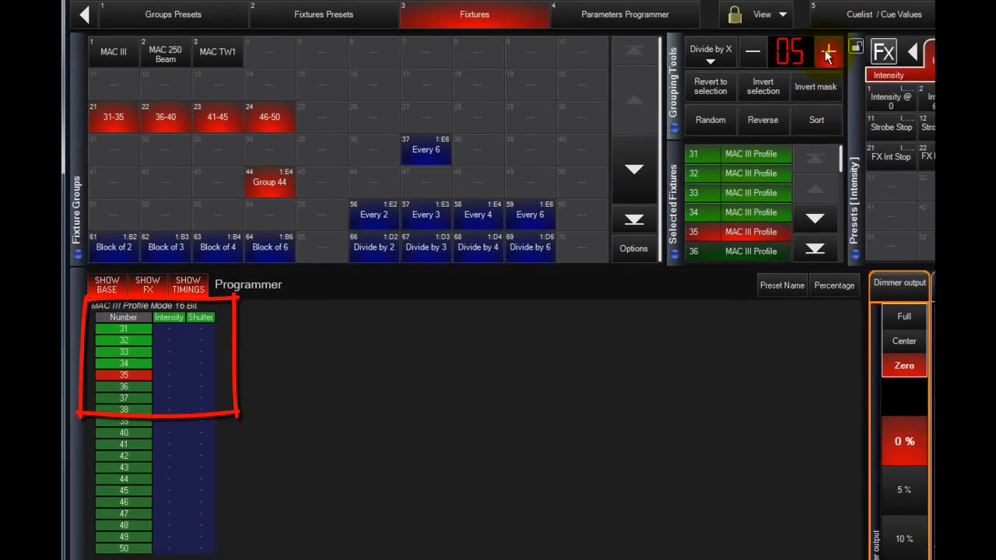
Lower the Divide by X value to 2.
click(756, 56)
click(756, 56)
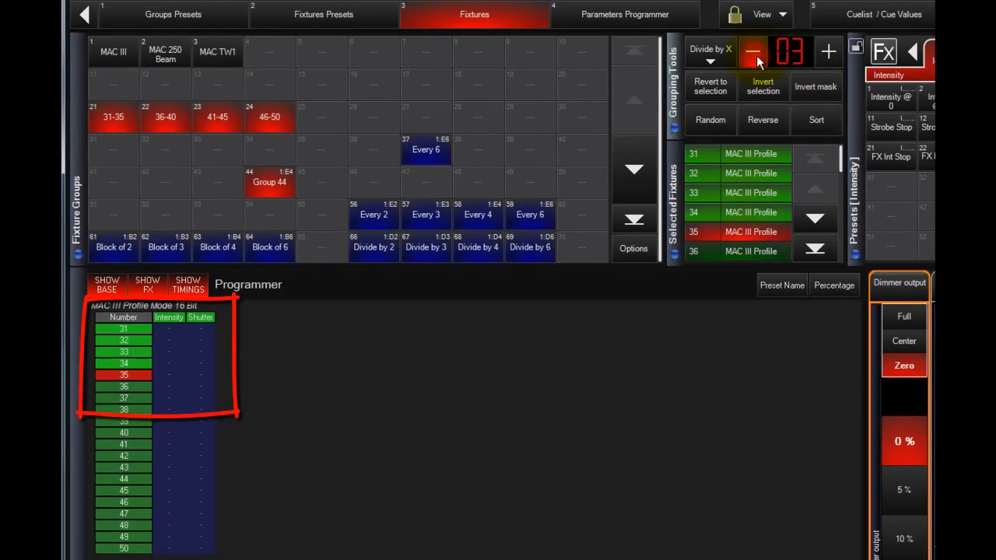
click(756, 55)
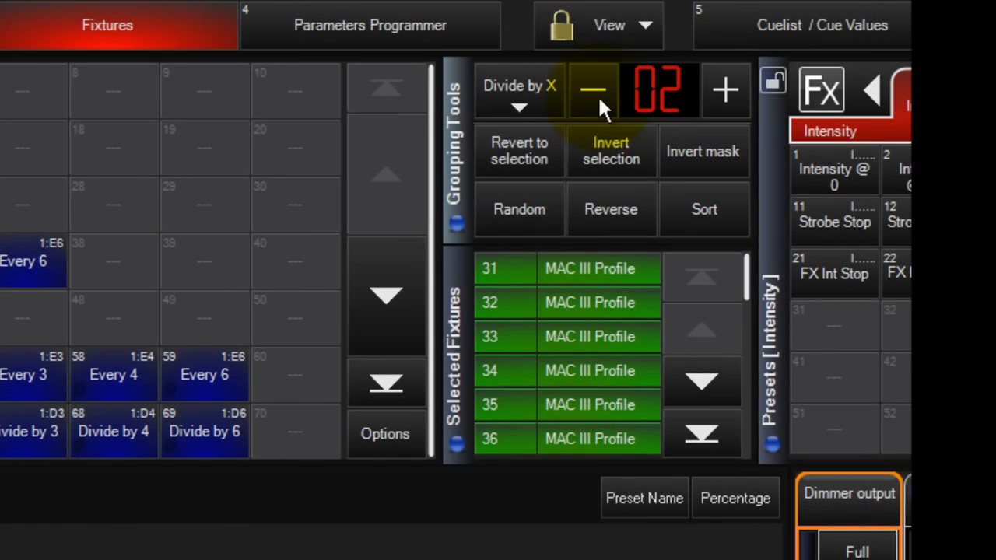
Switch the grouping mode to Mirror per X and set its value to 3.
click(525, 92)
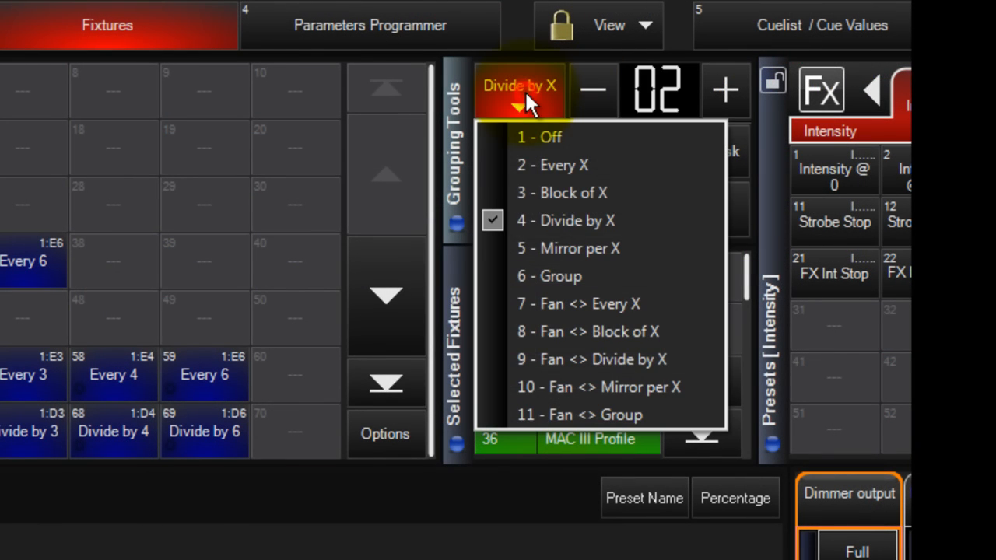
click(532, 238)
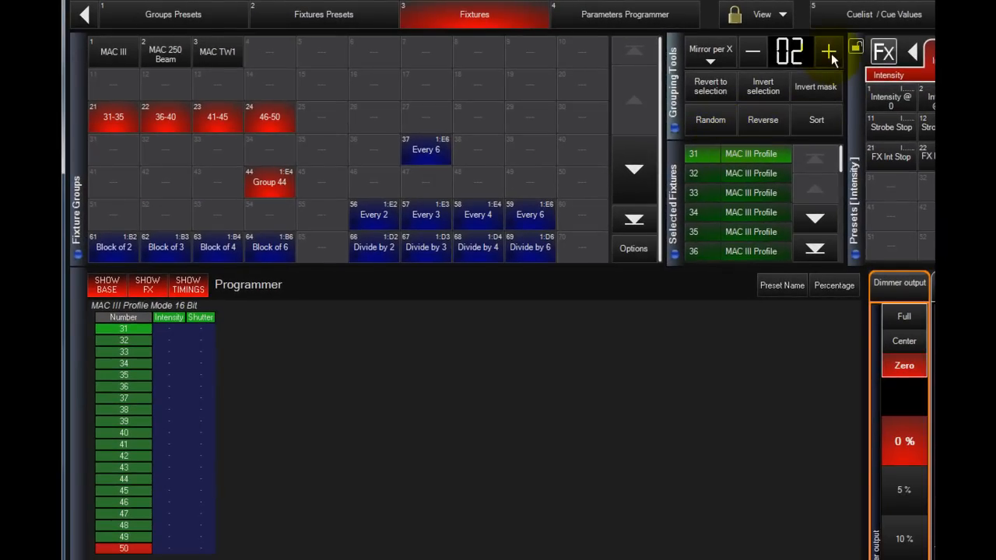
click(818, 57)
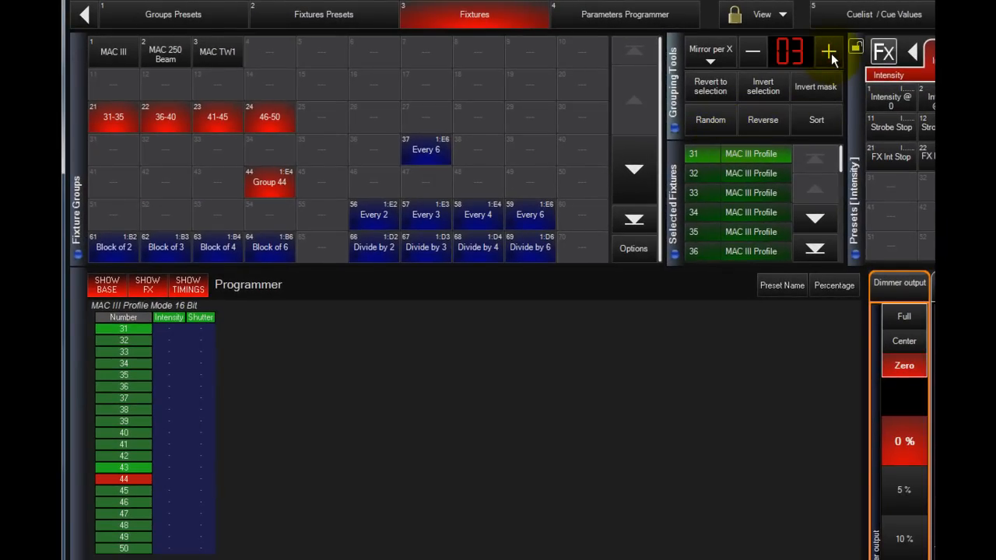
Clear the fixture selection, then select fixture groups 31-35, 36-40, 41-45 and 46-50 in order.
click(672, 252)
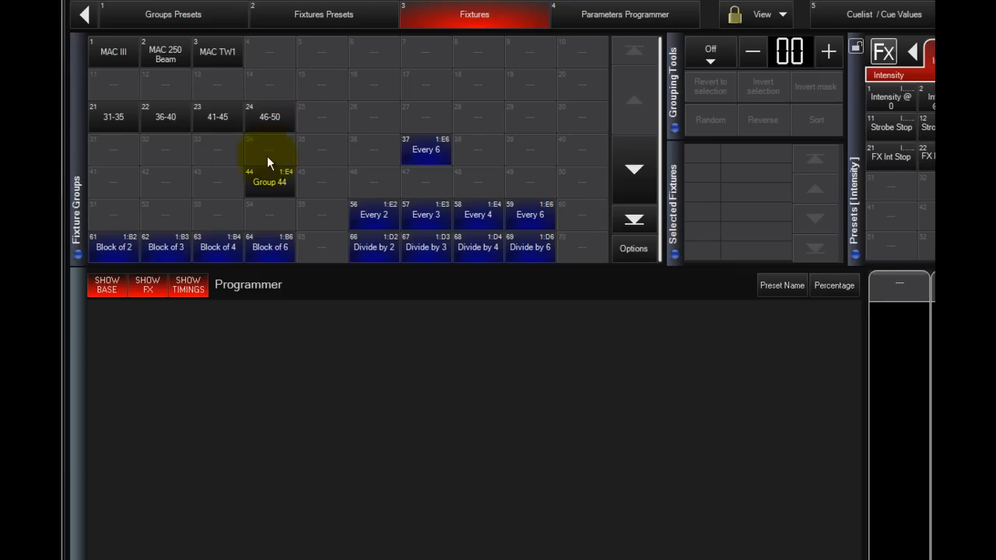
click(111, 121)
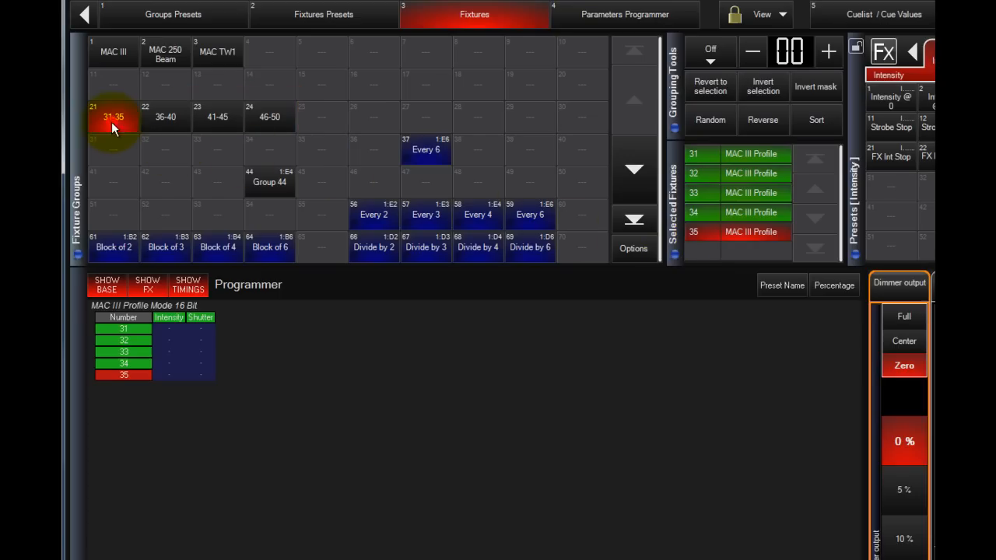
click(155, 119)
click(218, 119)
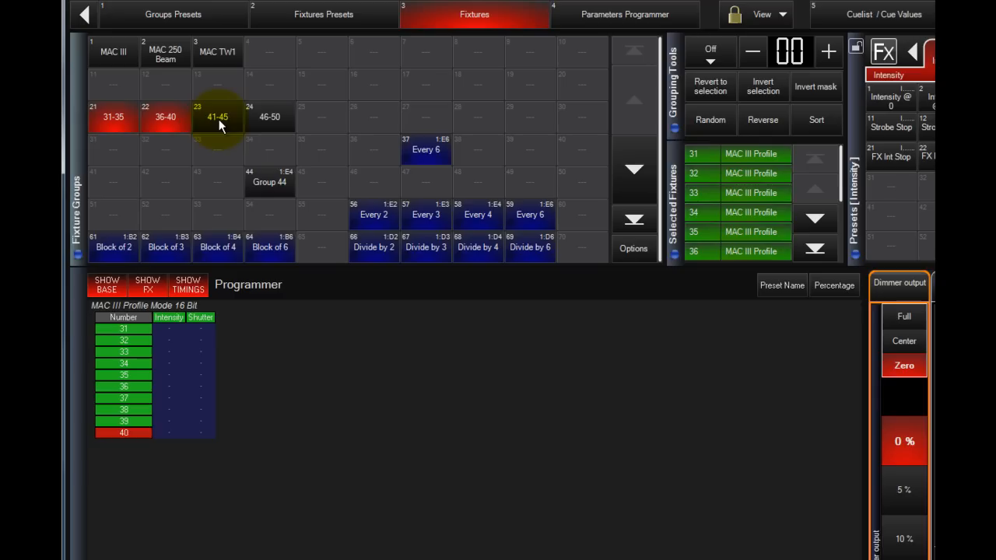
click(280, 119)
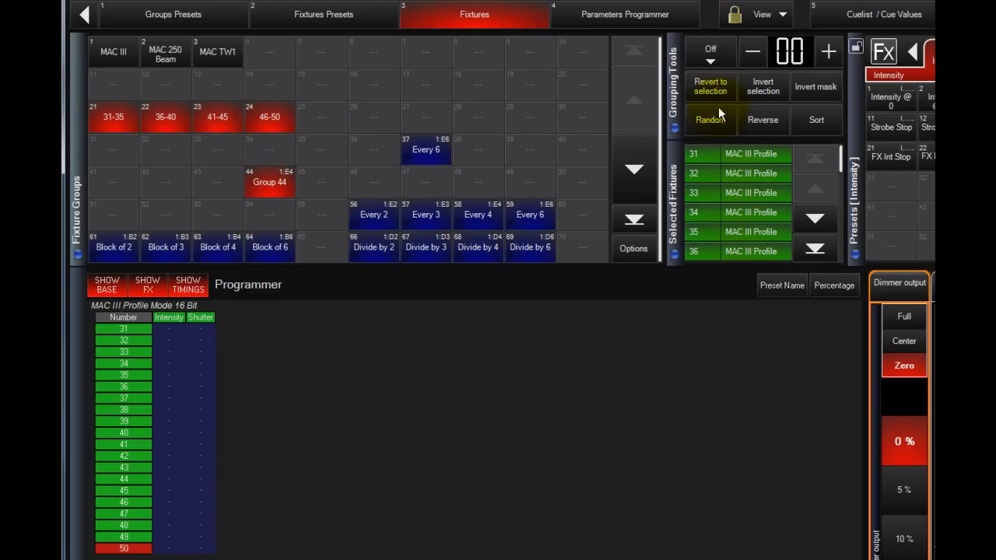
Apply Mirror per X grouping to the four selected fixture groups and increase its X value by one.
click(717, 65)
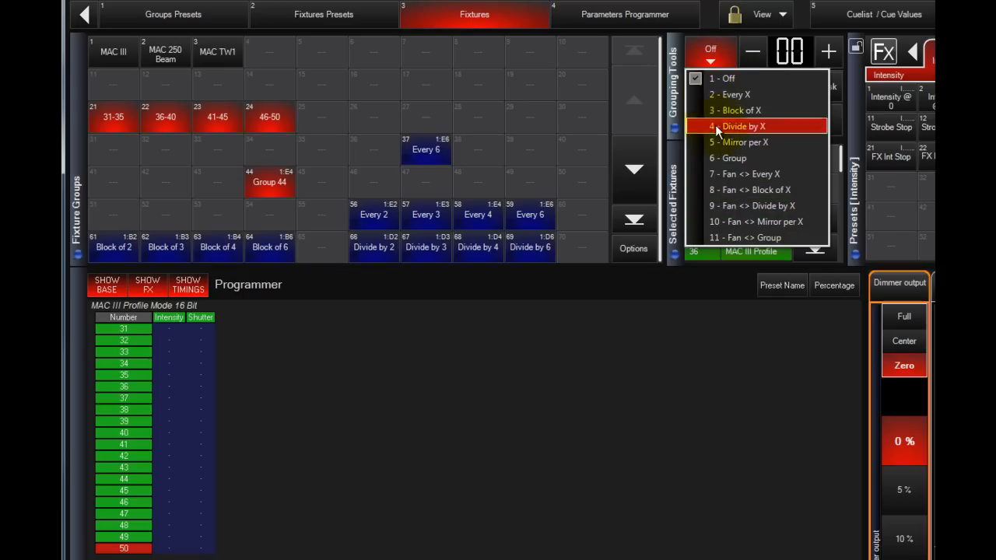
click(736, 141)
click(828, 52)
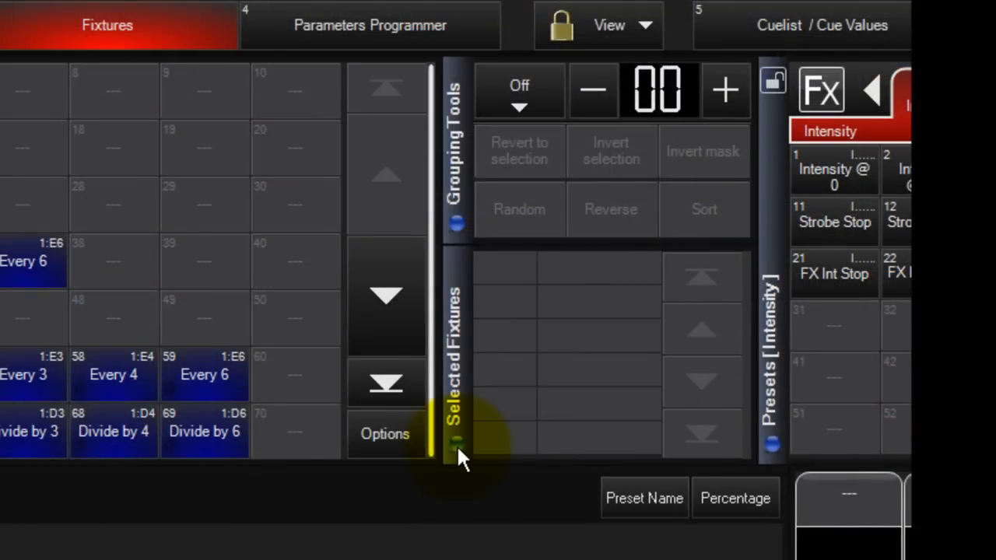
Select fixture groups 31-35, 36-40, 41-45 and 46-50 afresh and set the grouping mode to Group.
click(509, 105)
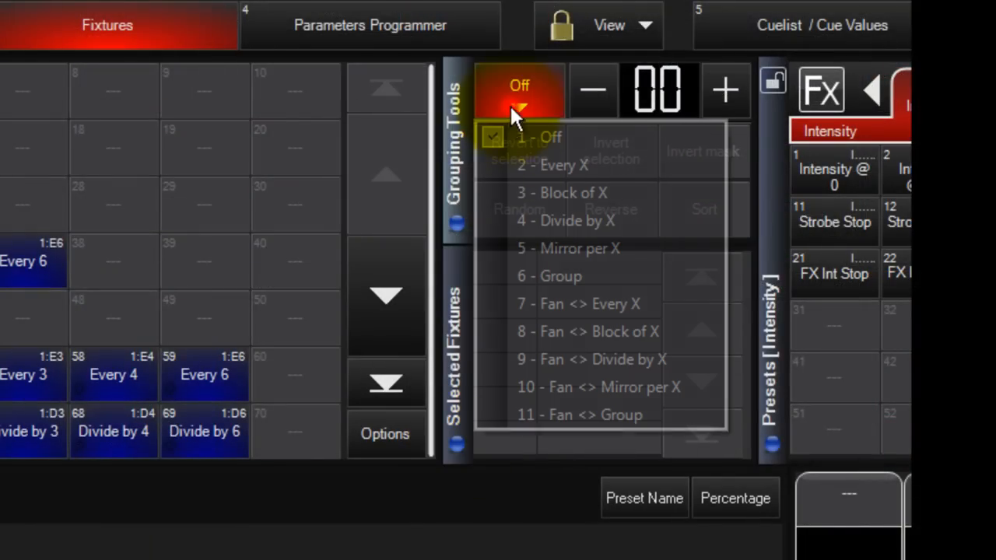
click(533, 273)
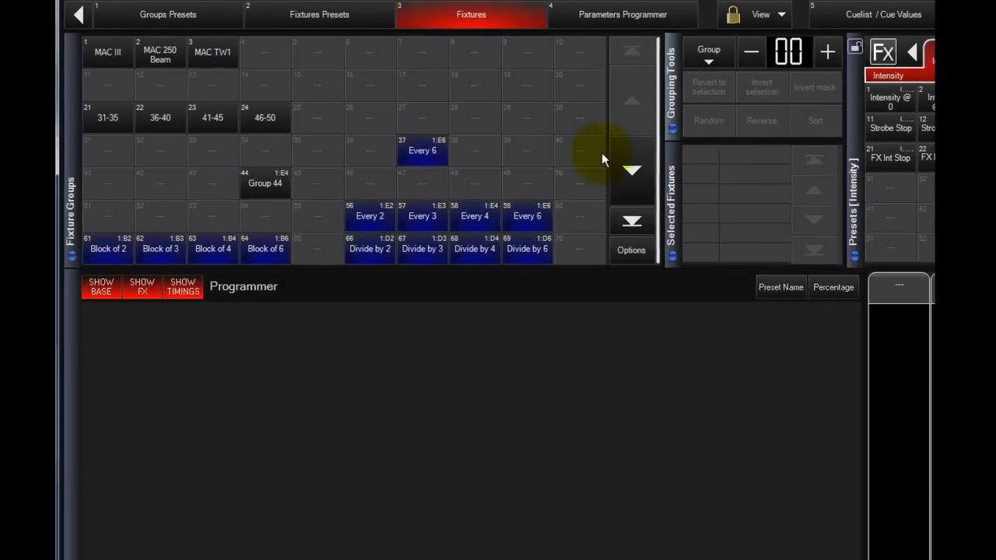
click(127, 118)
click(174, 116)
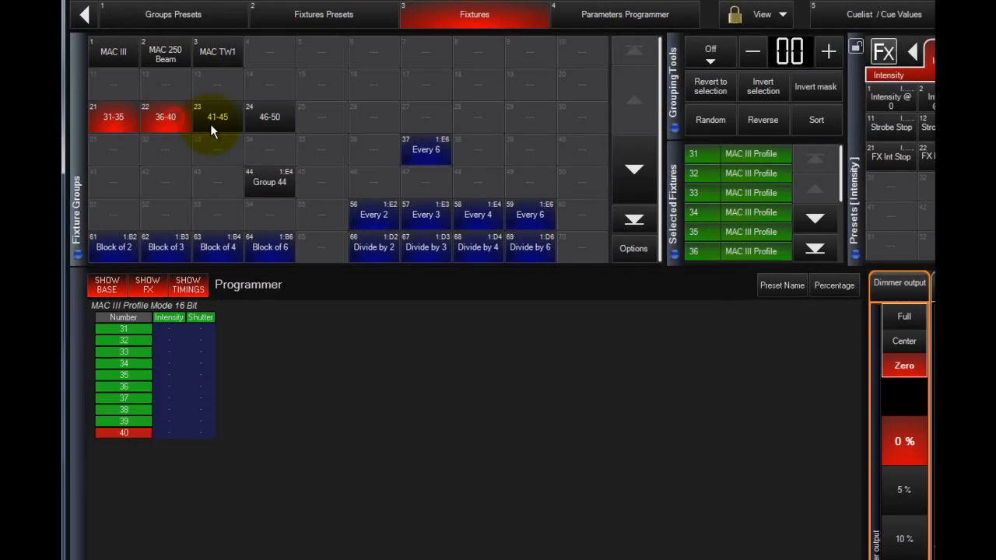
click(216, 119)
click(271, 119)
click(699, 69)
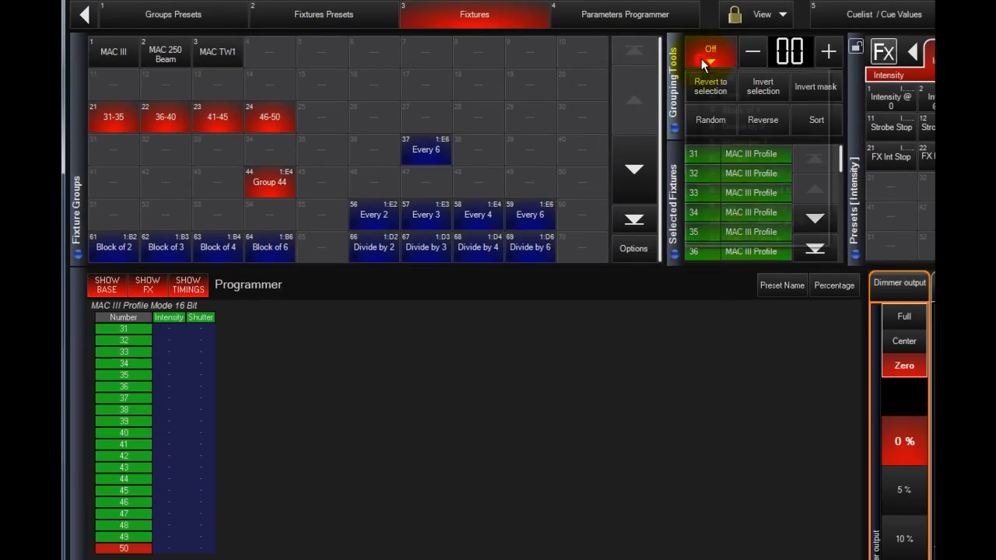
click(715, 156)
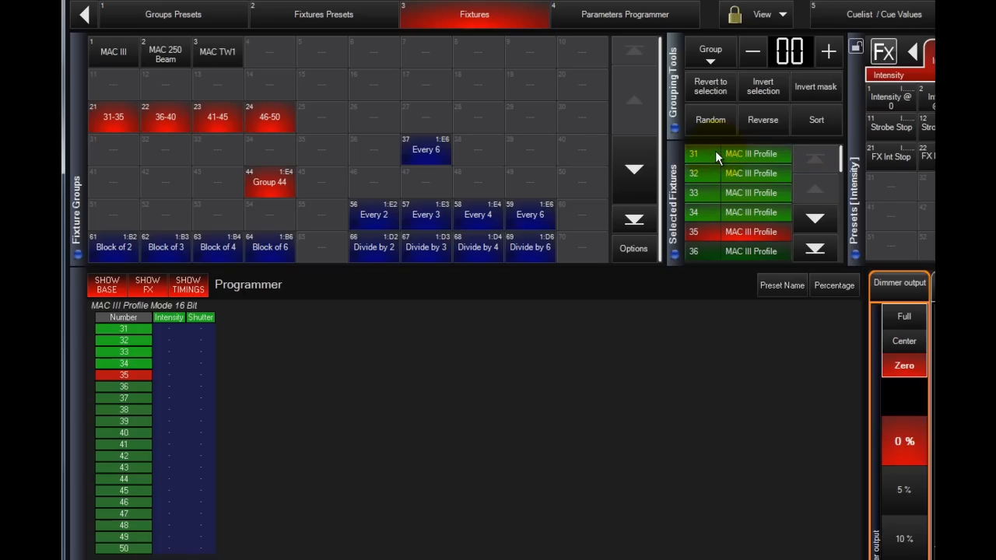
Cycle the active subset backward through the grouped fixtures 31-50, then forward again.
key(Left)
key(Left)
key(Left)
key(Left)
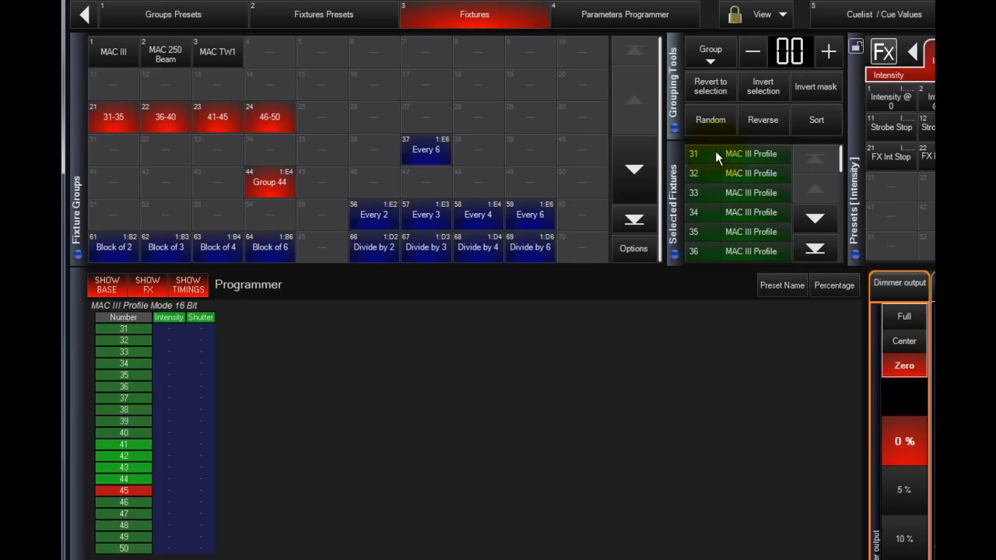
key(Right)
key(Right)
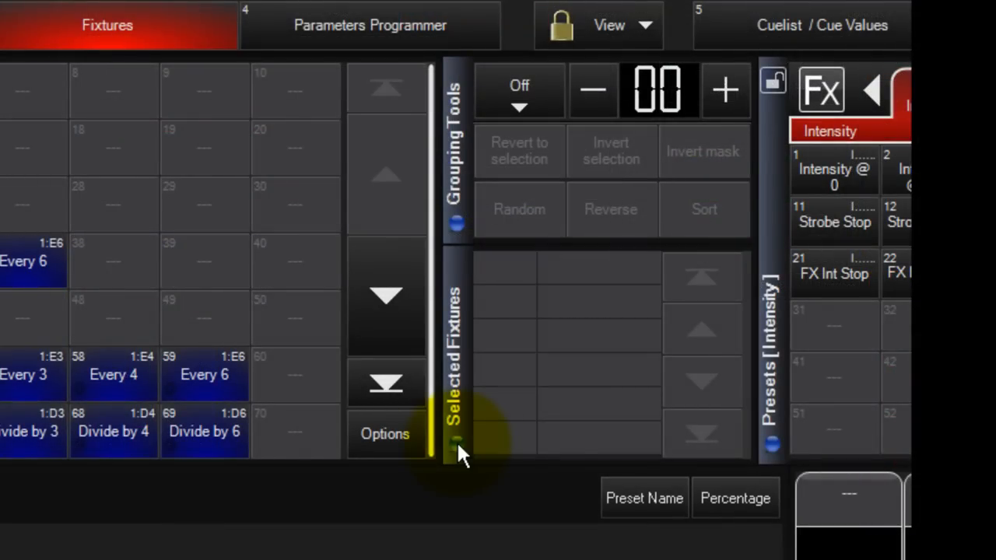
Set the grouping mode of the selected MAC III Profile fixtures to Fan <> Every X with a value of 4.
click(519, 99)
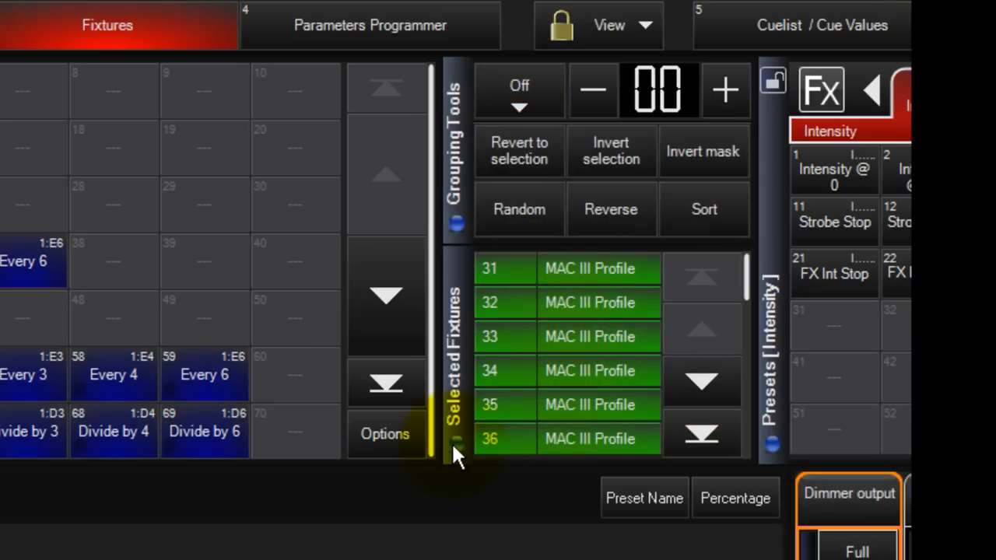
click(503, 106)
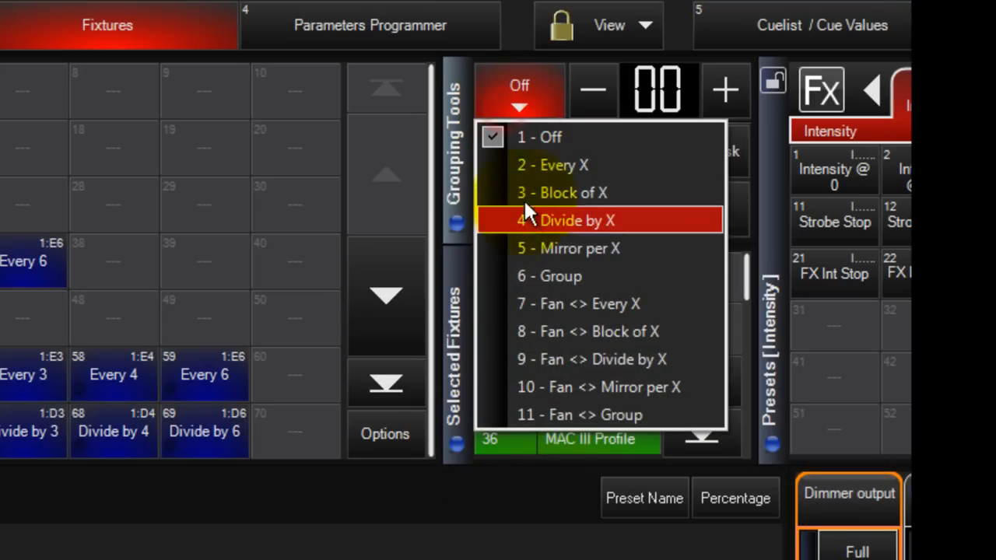
click(522, 304)
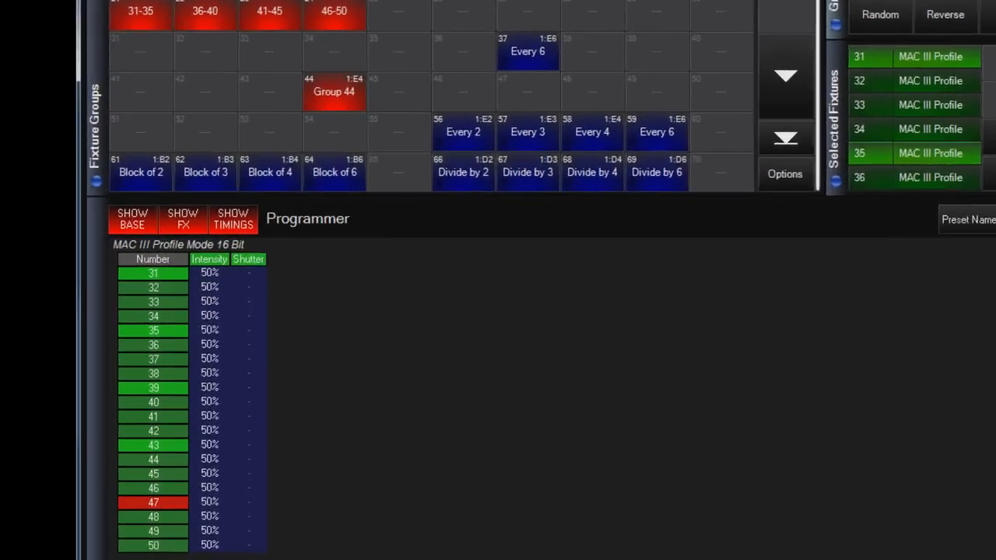
Fan the intensity of fixtures 31-50 from 60% down to 40% within each repeating set of four.
drag(902, 459, 902, 435)
scroll(317, 331, up, 5)
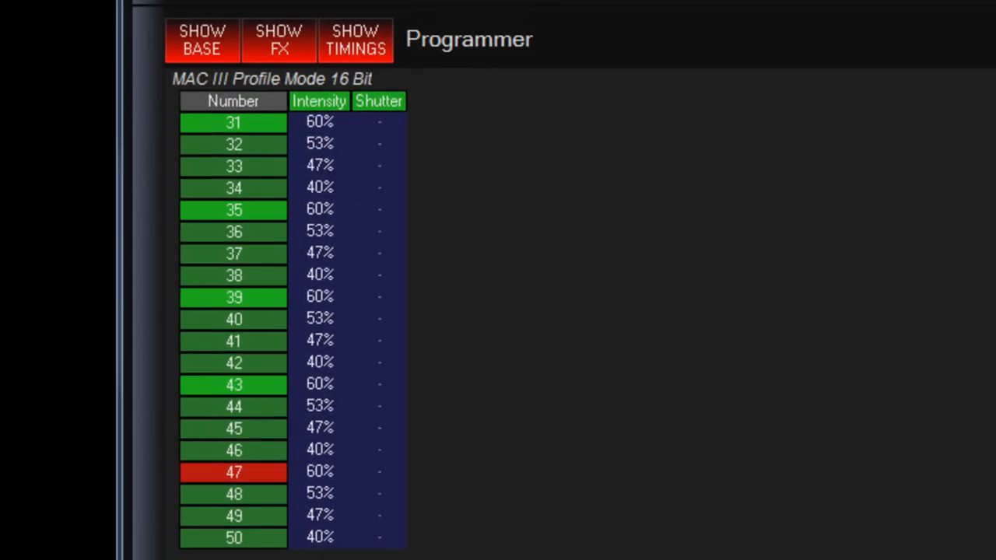
scroll(316, 331, up, 1)
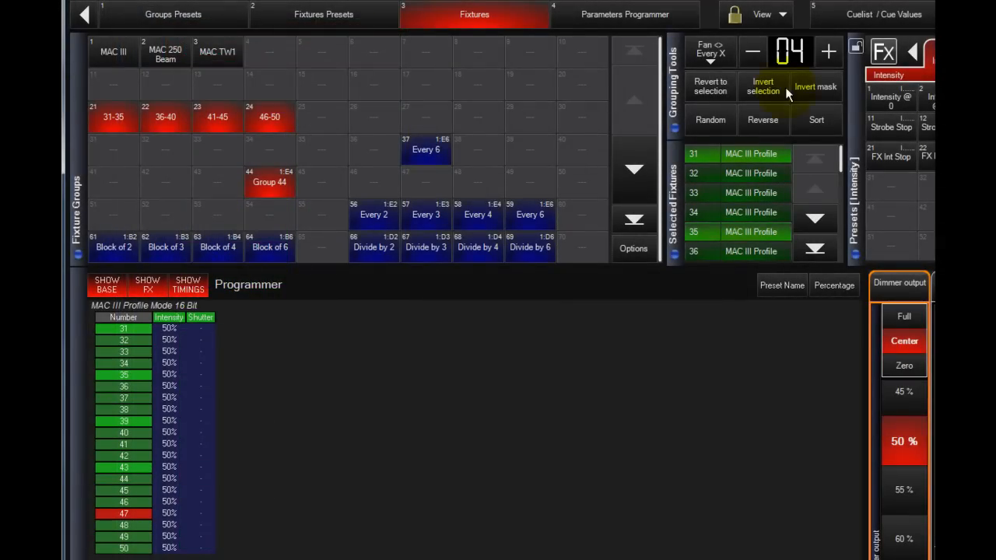
Switch the grouping mode to Fan <> Block of X and increase its X value.
click(711, 53)
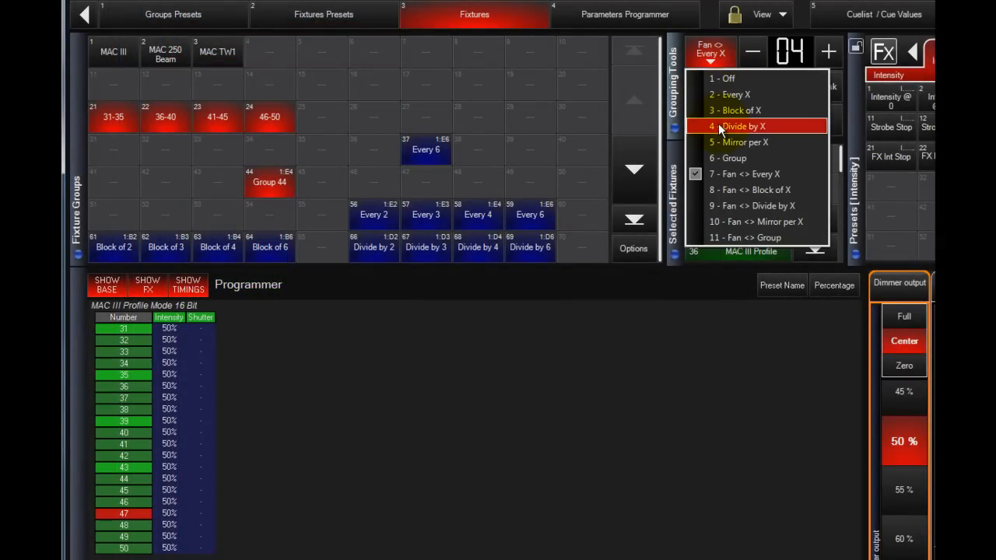
click(725, 187)
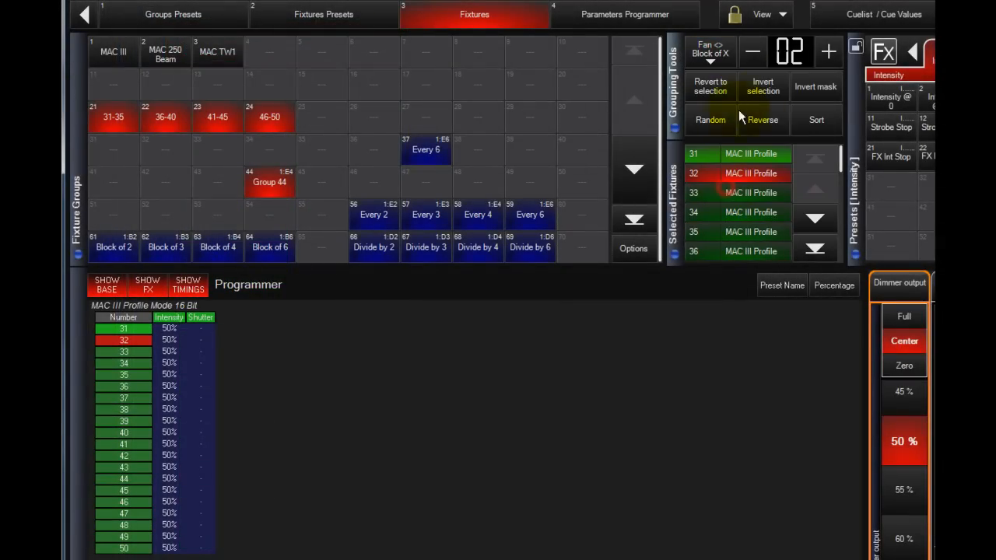
click(827, 50)
click(826, 50)
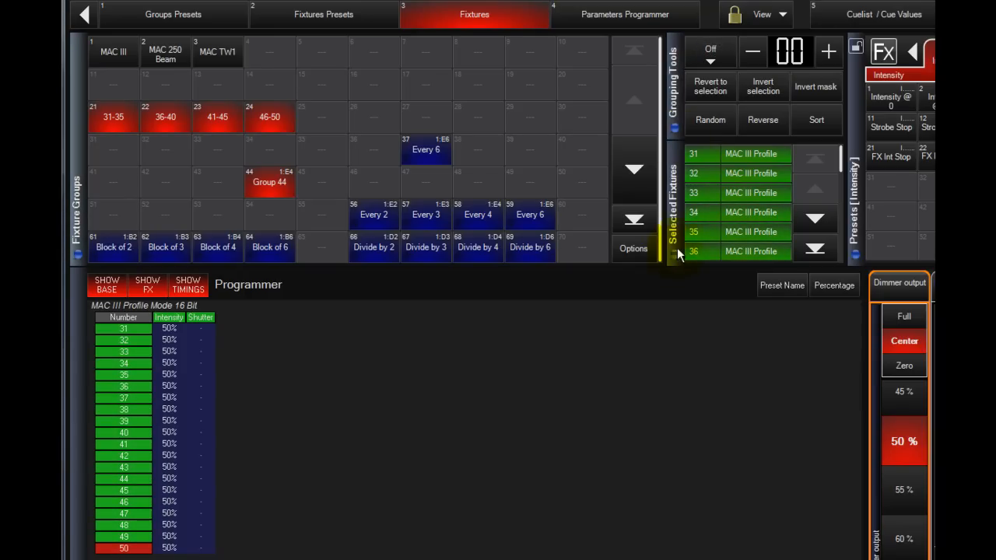
Set the grouping mode to Fan <> Group and fan the intensity across the four fixture groups from 44% down to 6%.
click(710, 51)
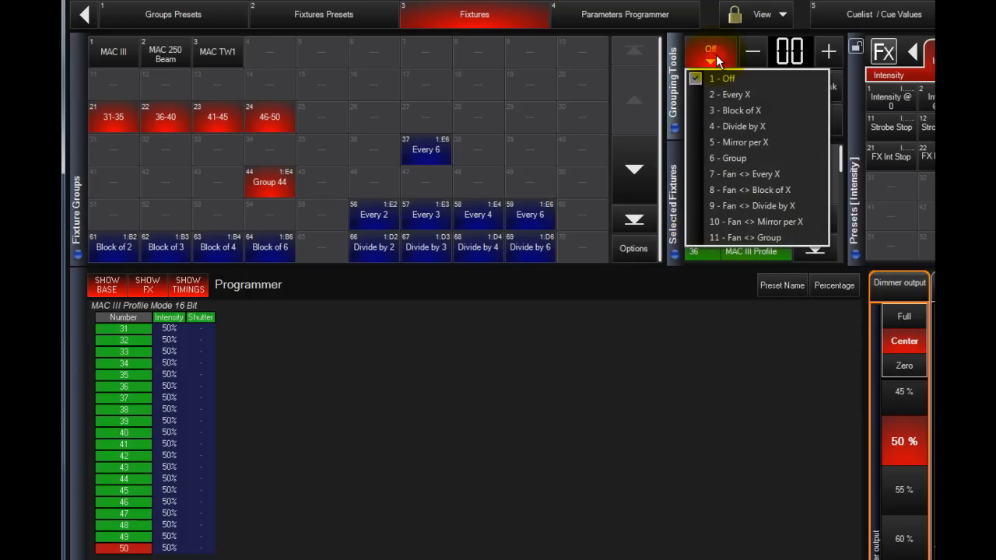
click(725, 237)
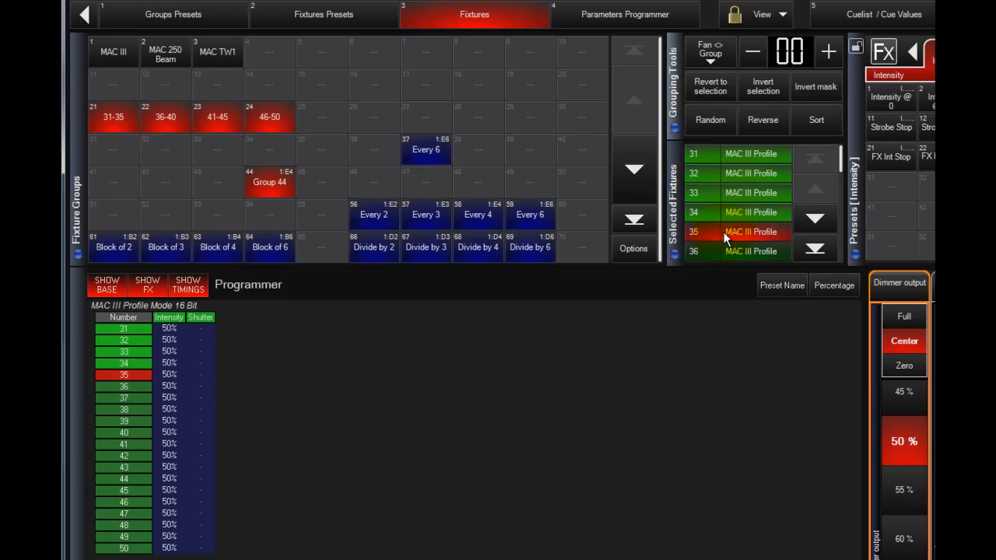
scroll(904, 442, down, 5)
scroll(904, 441, down, 6)
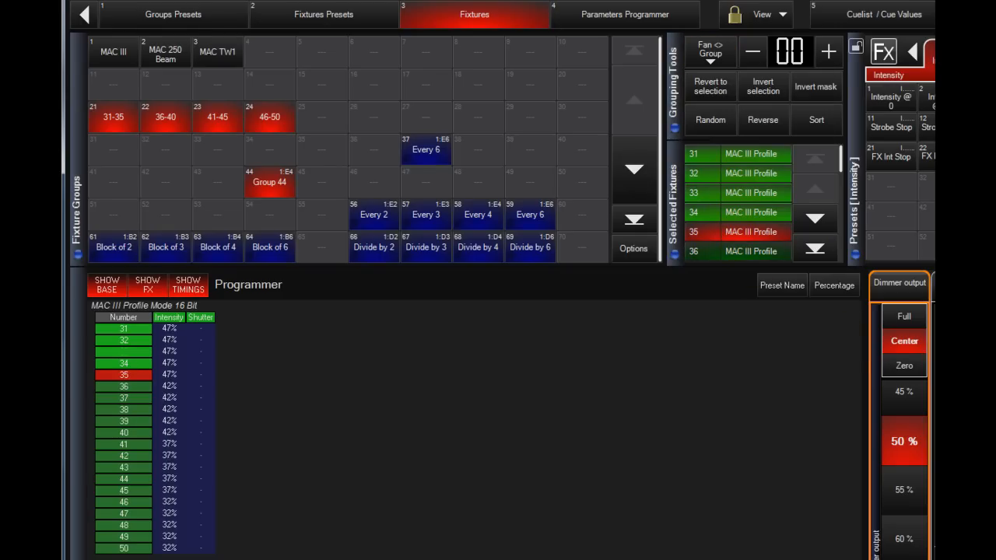
scroll(905, 442, down, 2)
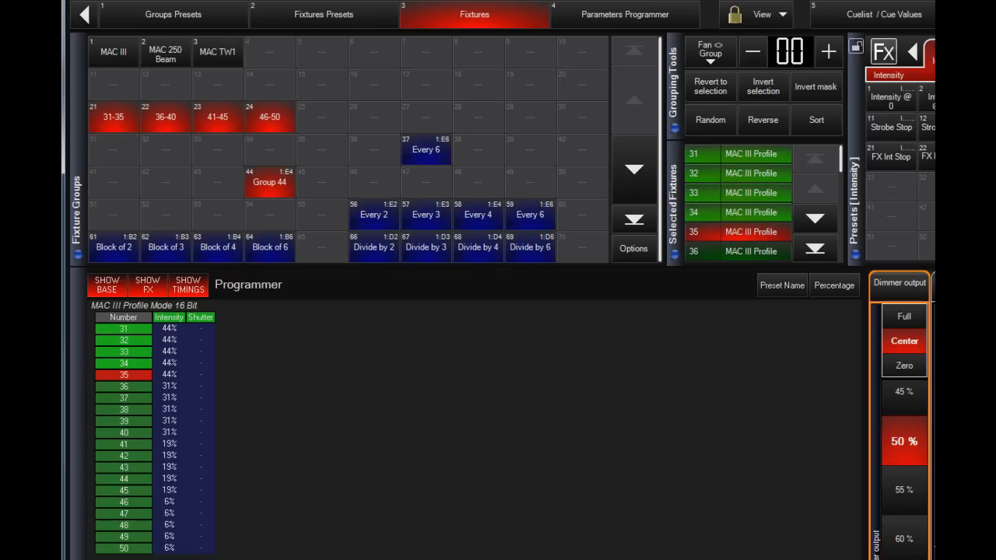